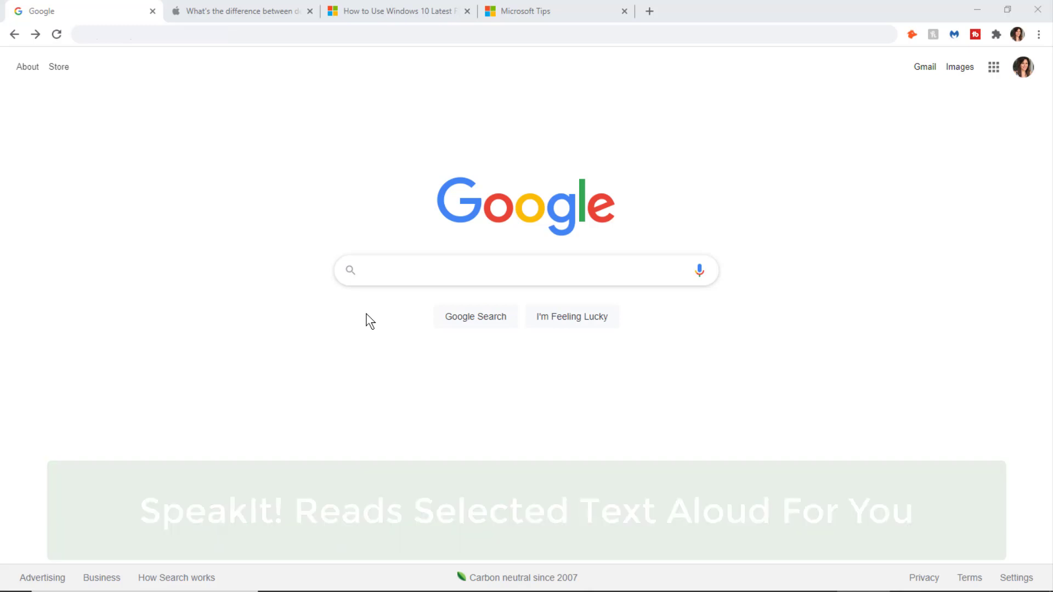
Search Google for 'chrome web store' and open the Chrome Web Store result
left_click(369, 320)
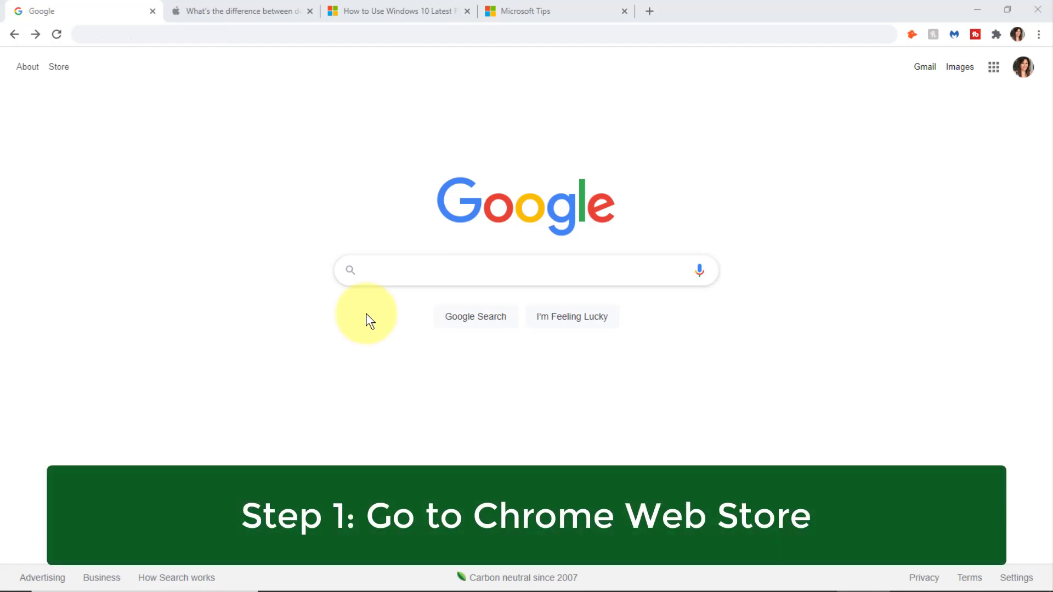
left_click(381, 277)
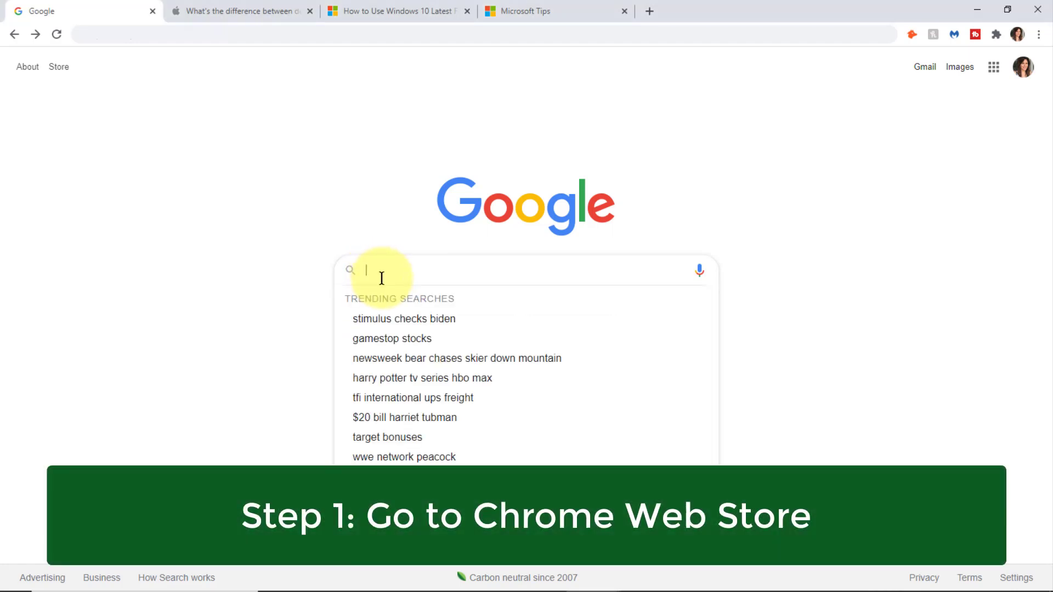
type("chrome ")
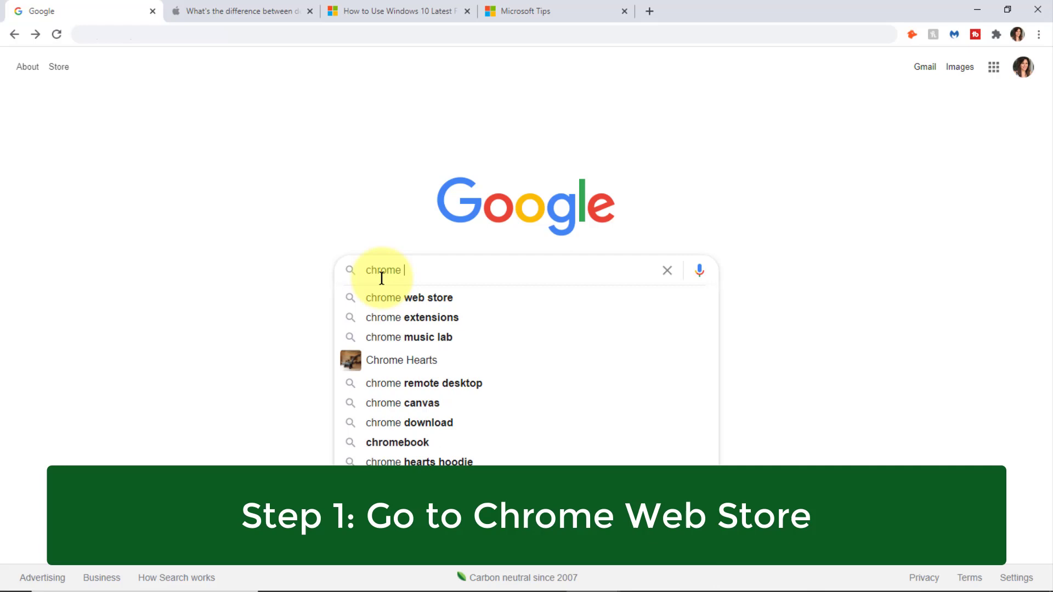
type("w")
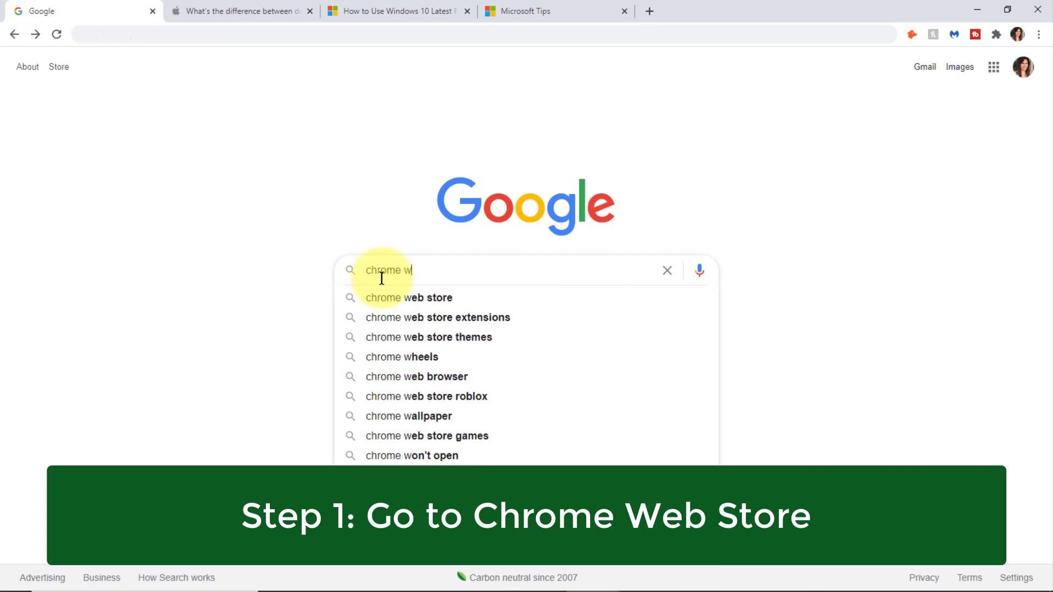
left_click(420, 297)
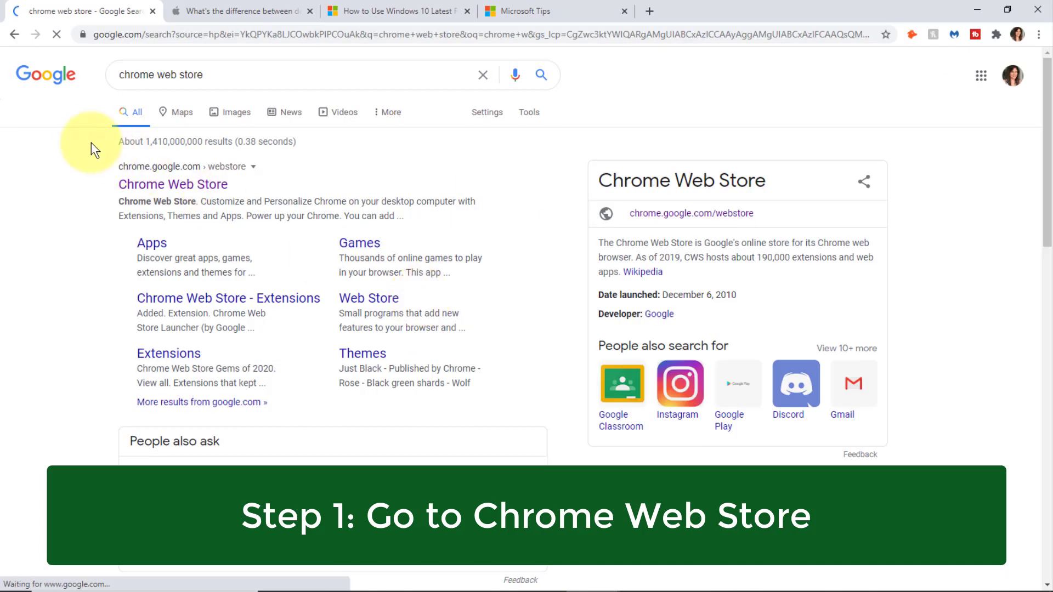
left_click(188, 185)
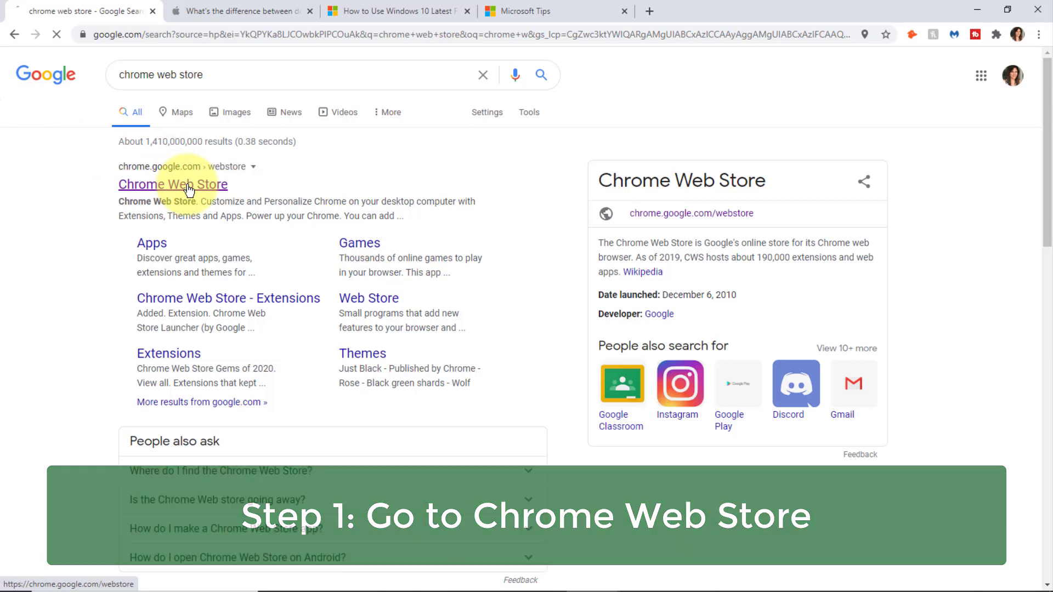
Search the store for 'speakit', open SpeakIt! - Text to speech for Chrome, and view its reviews
left_click(175, 116)
type("s")
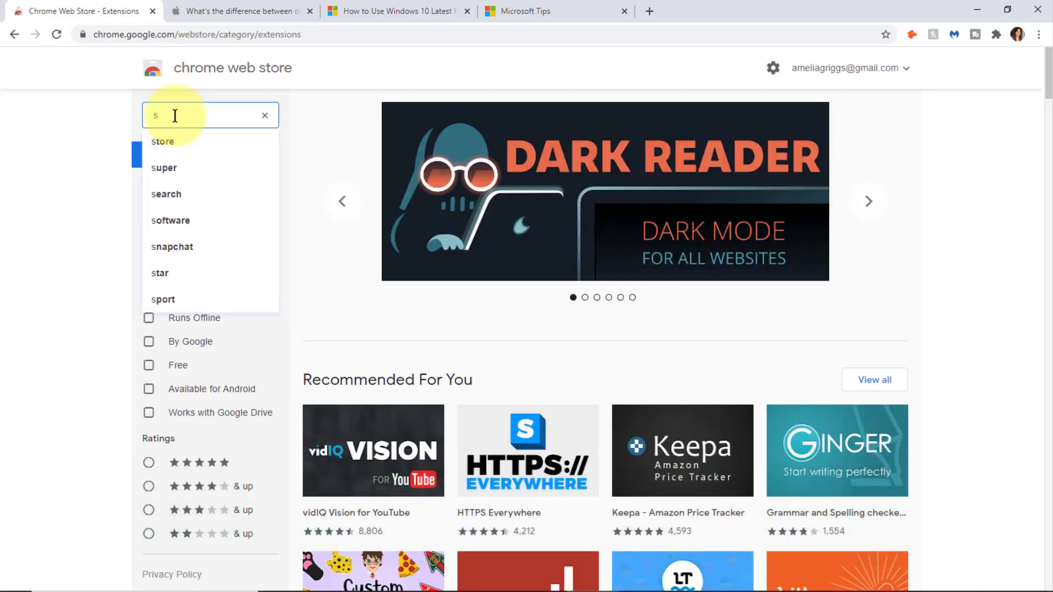
type("peakit")
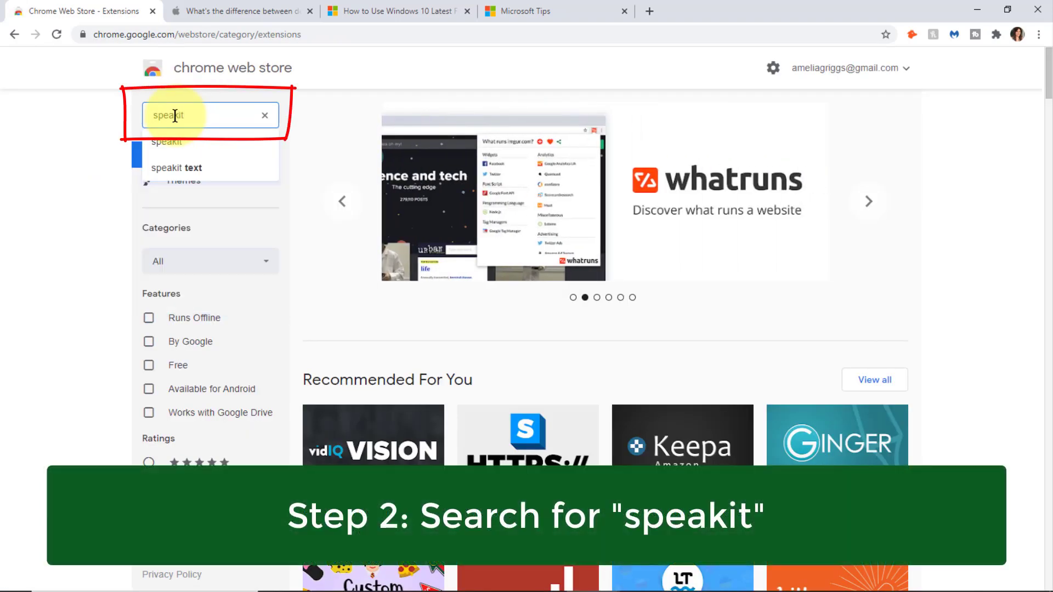
key("Return")
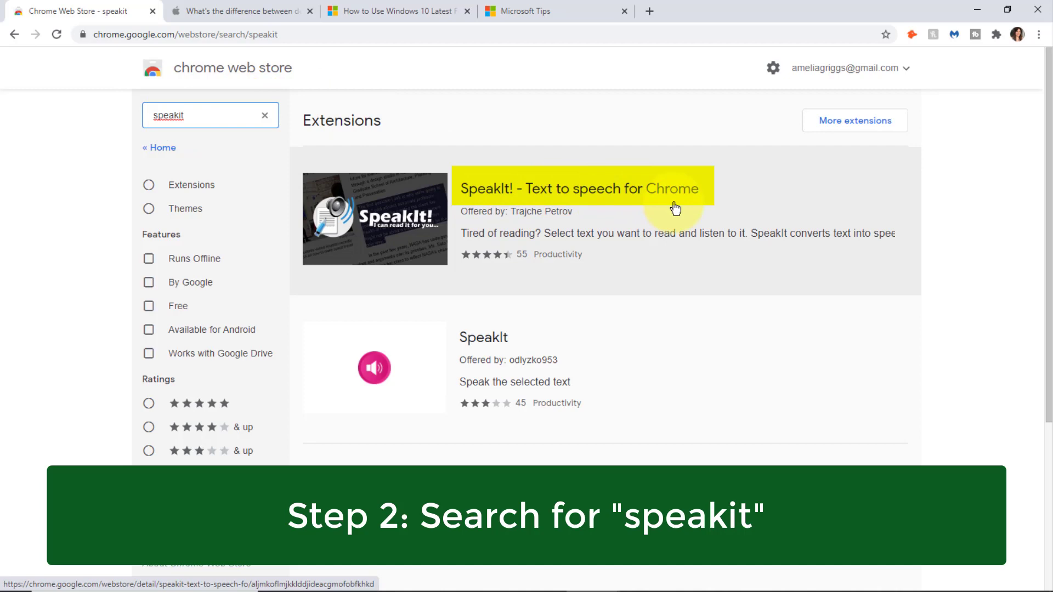
left_click(580, 193)
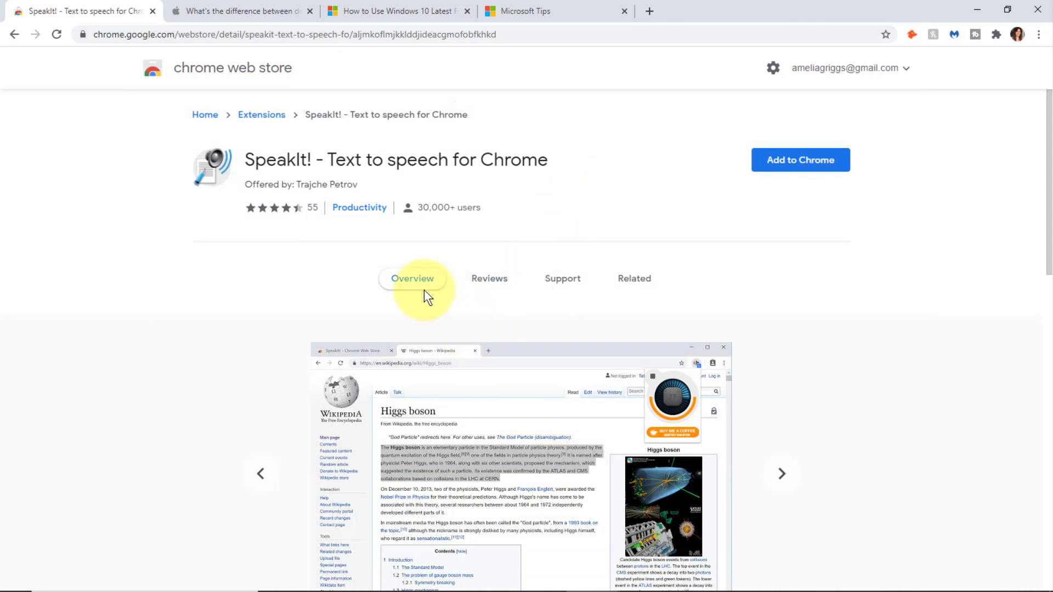
left_click(773, 465)
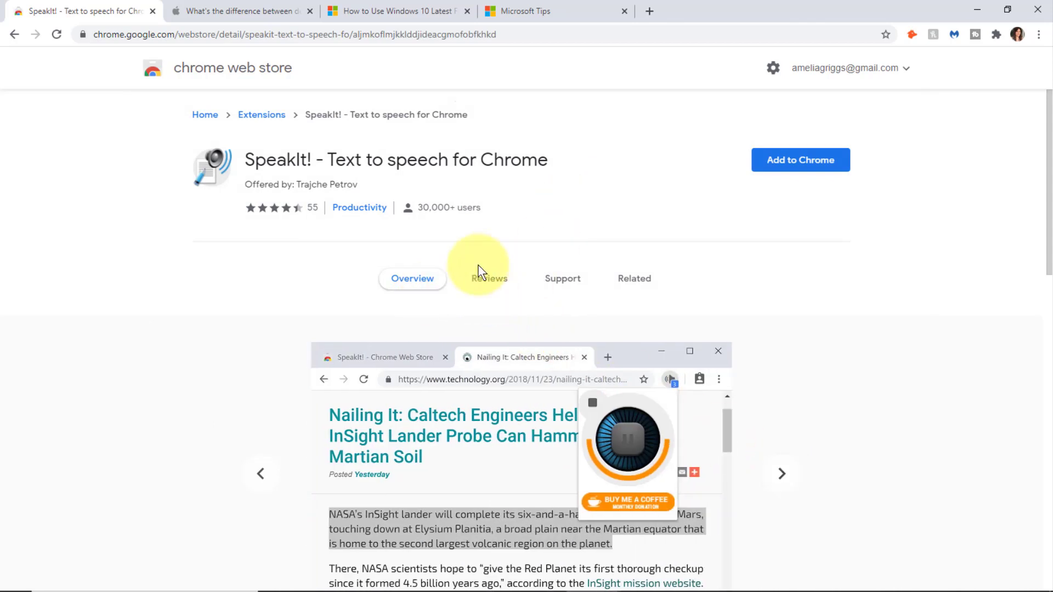
left_click(488, 281)
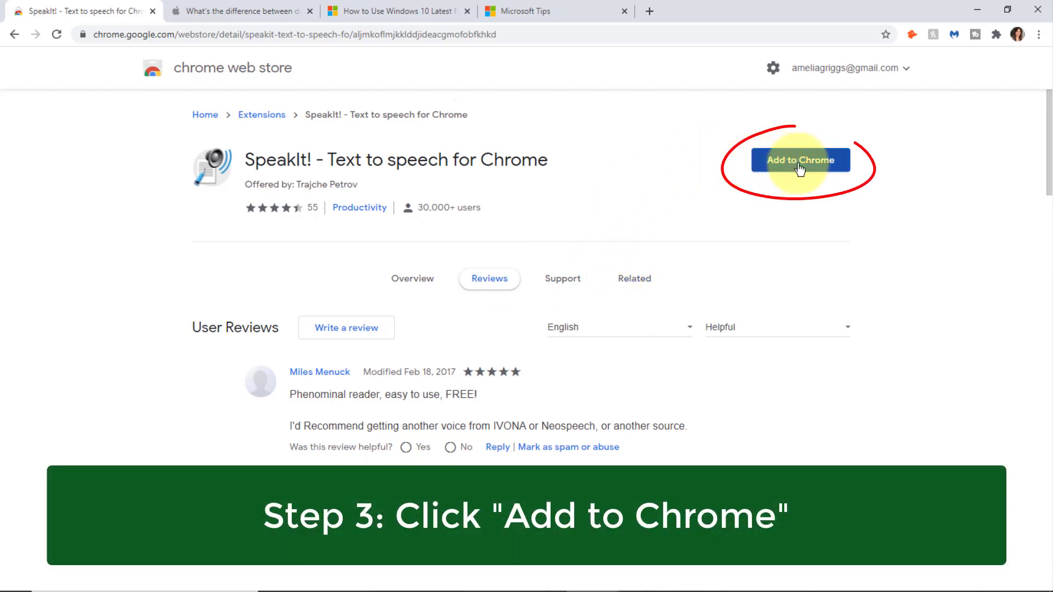
Add SpeakIt! to Chrome and confirm the Add extension prompt
left_click(805, 165)
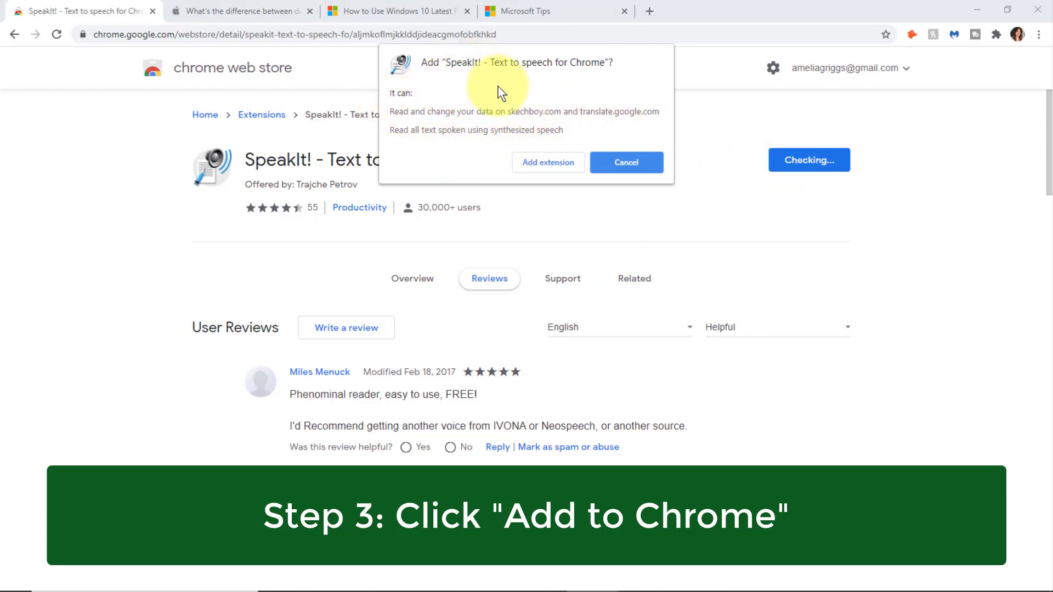
left_click(560, 162)
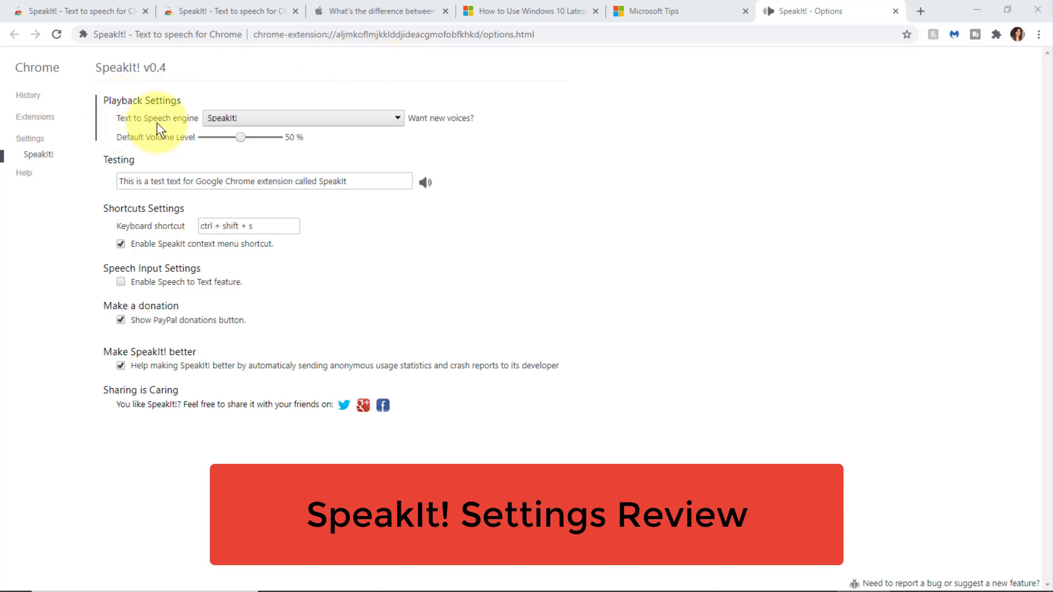
left_click(395, 117)
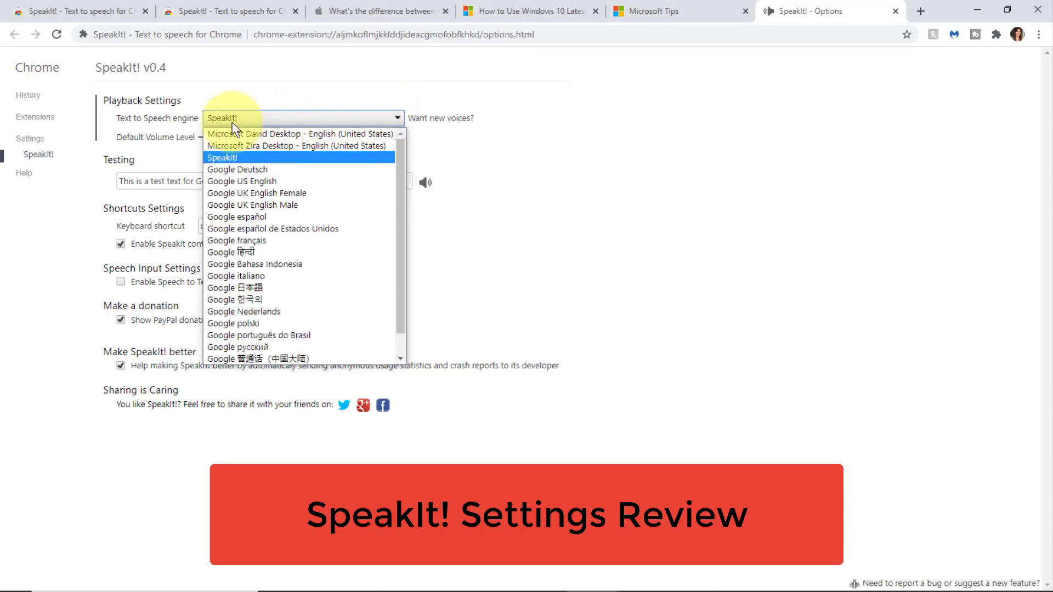
left_click(558, 124)
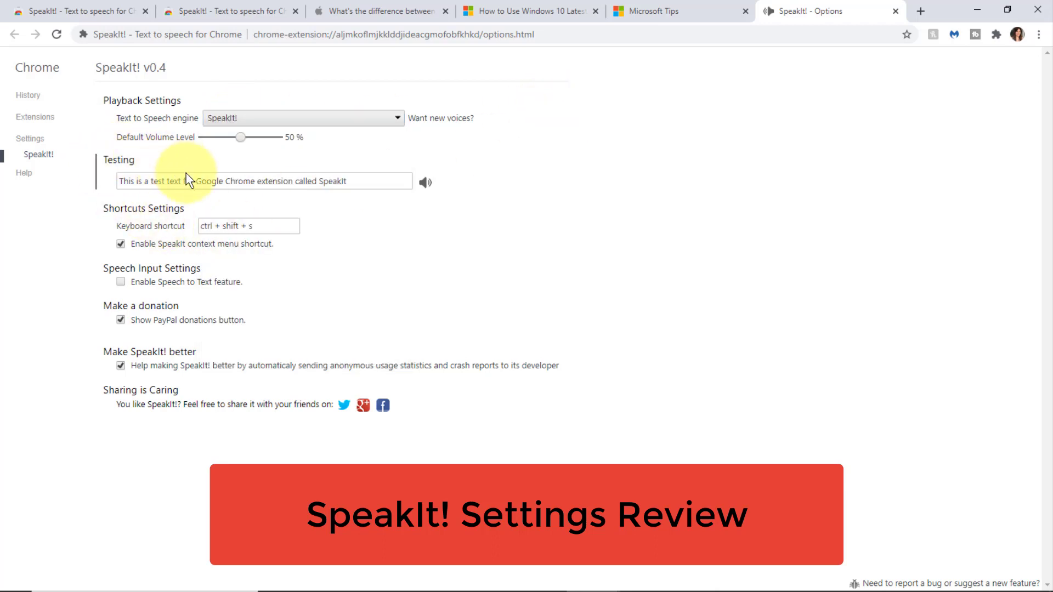
left_click(425, 183)
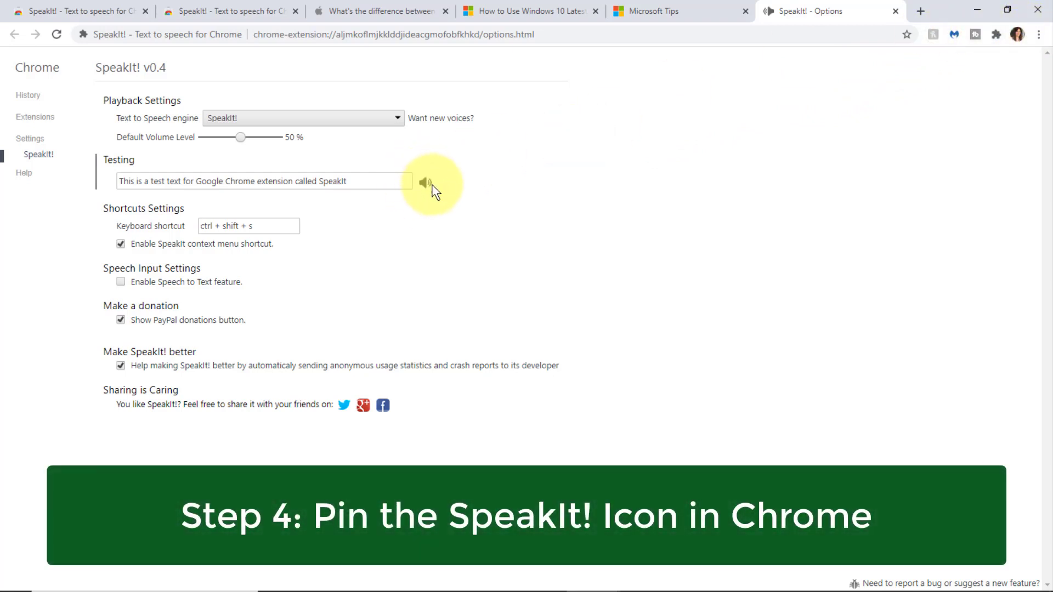
Pin SpeakIt! from the Extensions list so its icon stays in the toolbar
left_click(995, 35)
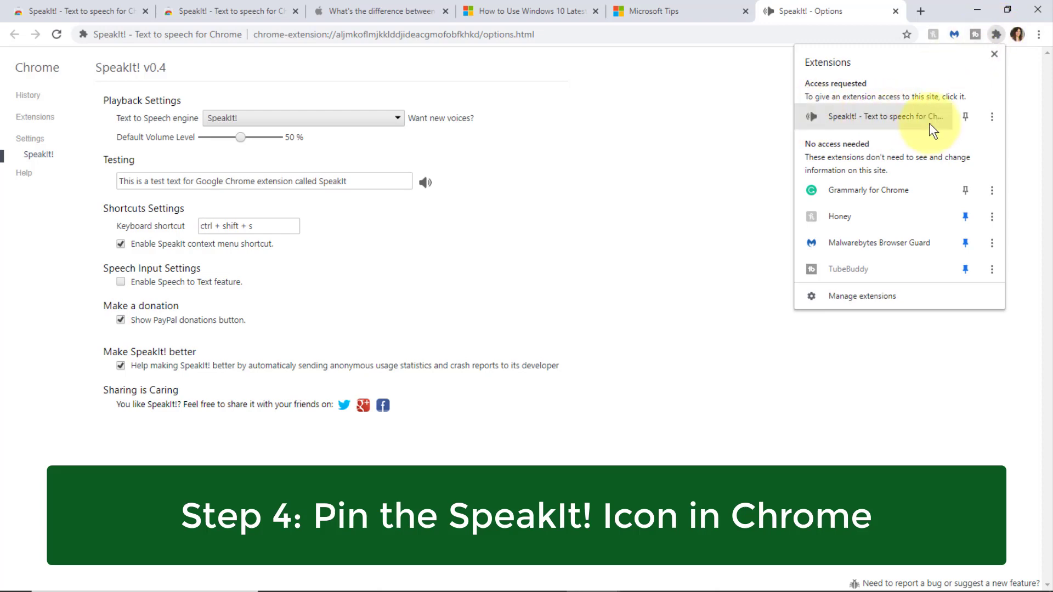
left_click(966, 116)
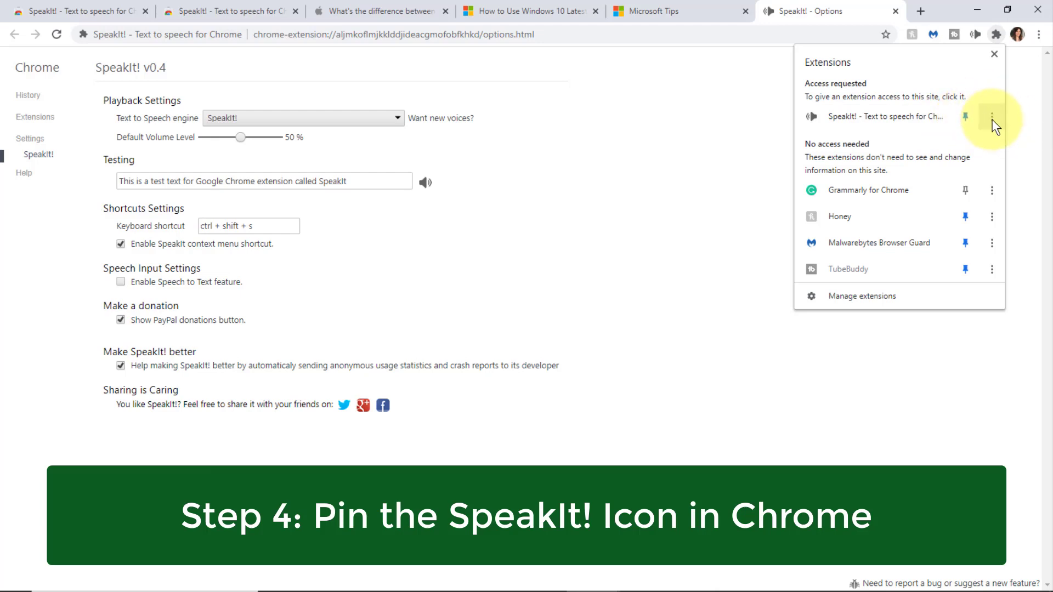
left_click(991, 119)
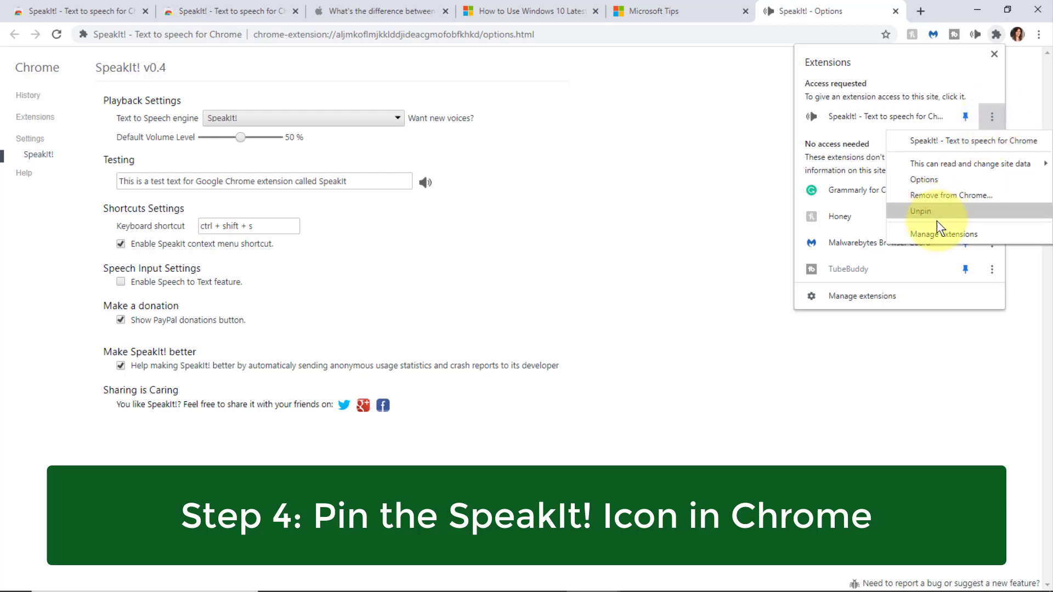
left_click(1032, 102)
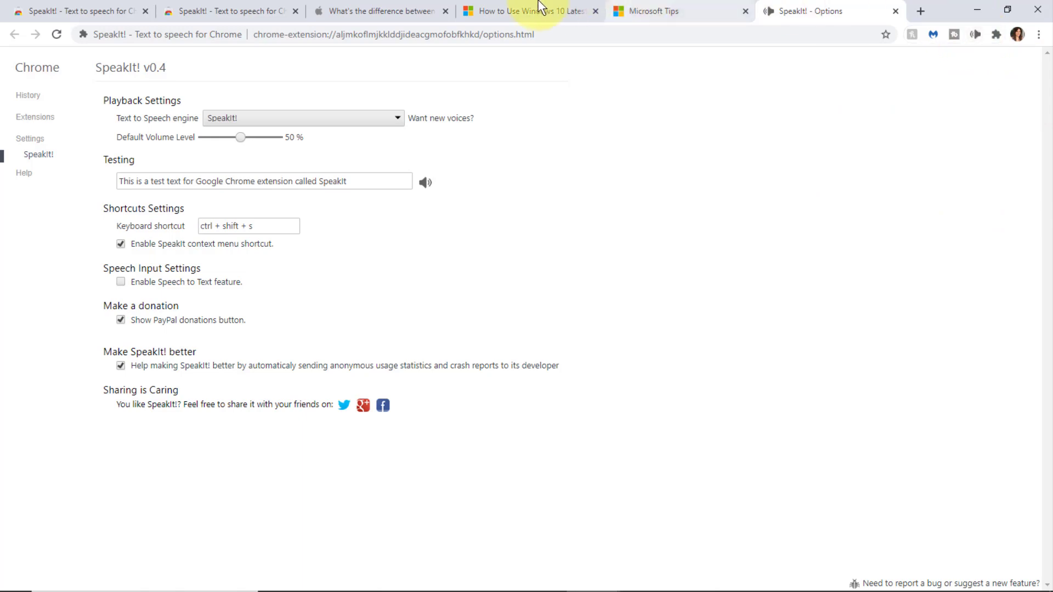
Select the Apple iCloud storage article's heading and intro and play them with SpeakIt!
left_click(377, 11)
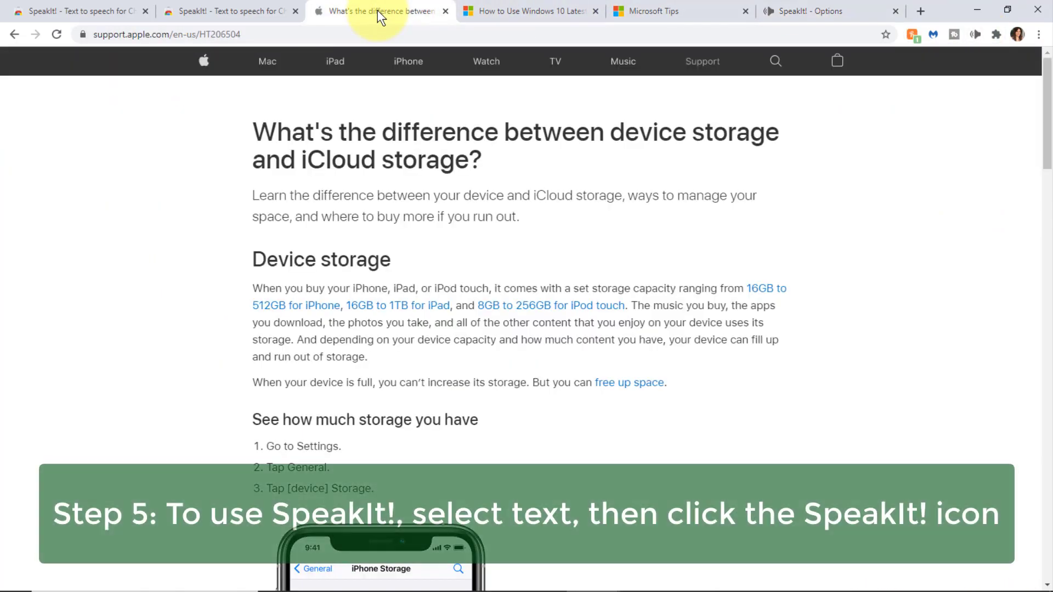
left_click_drag(263, 131, 498, 223)
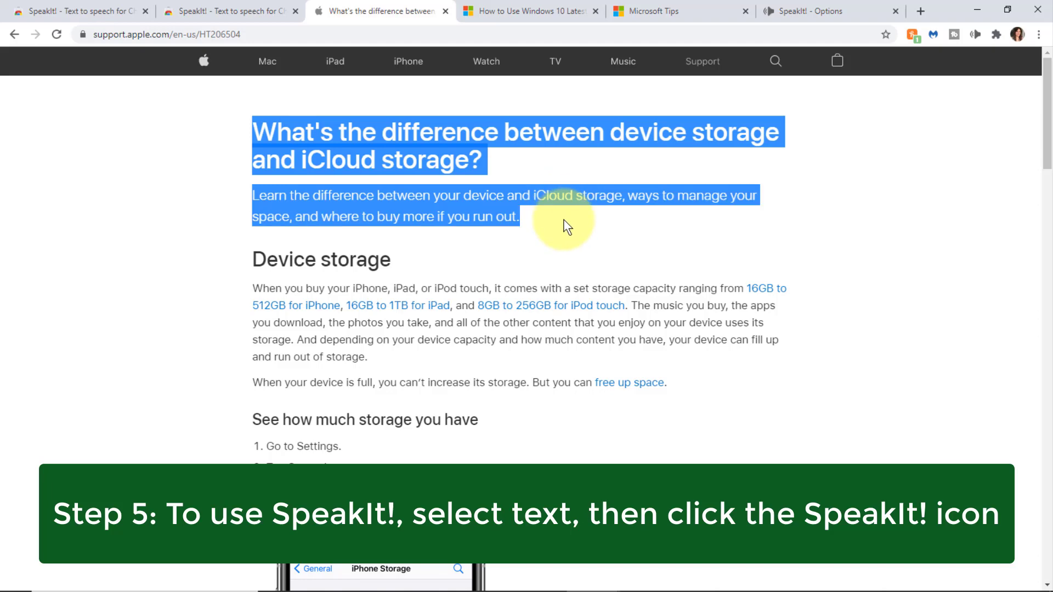
left_click(975, 35)
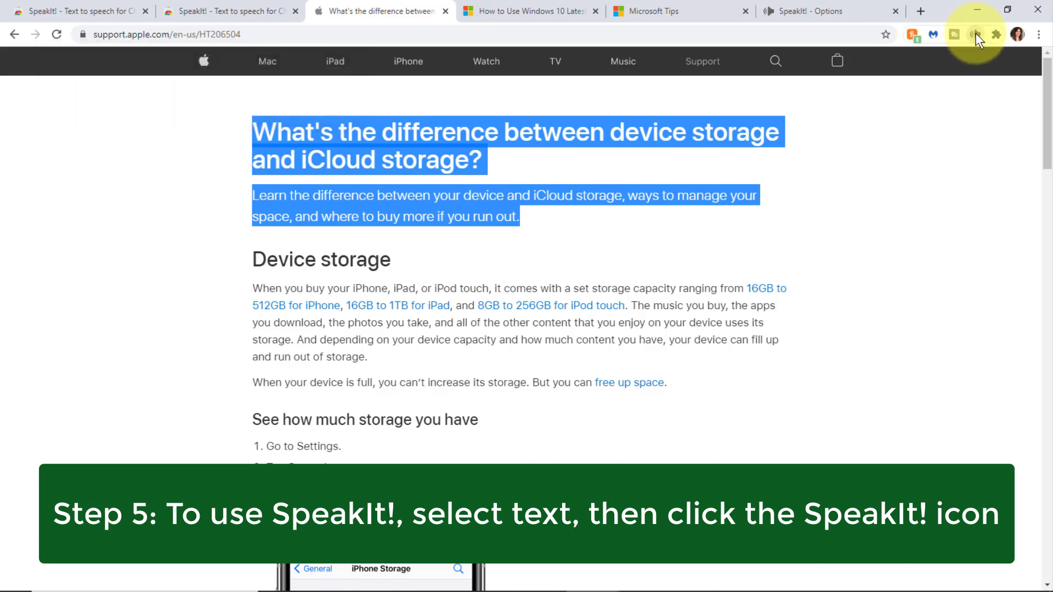
left_click(976, 34)
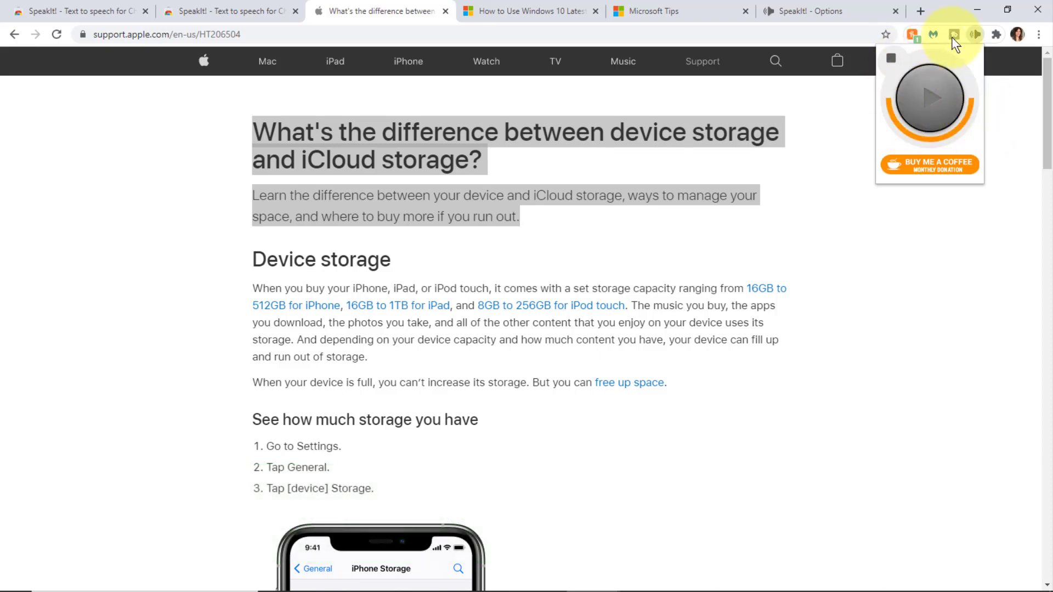
left_click(932, 101)
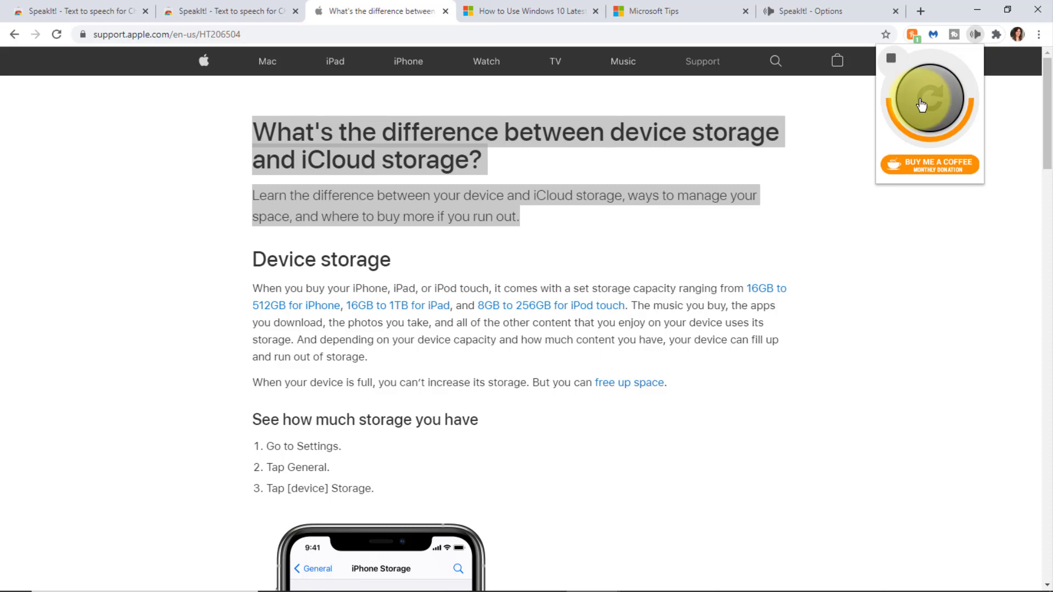
left_click(834, 108)
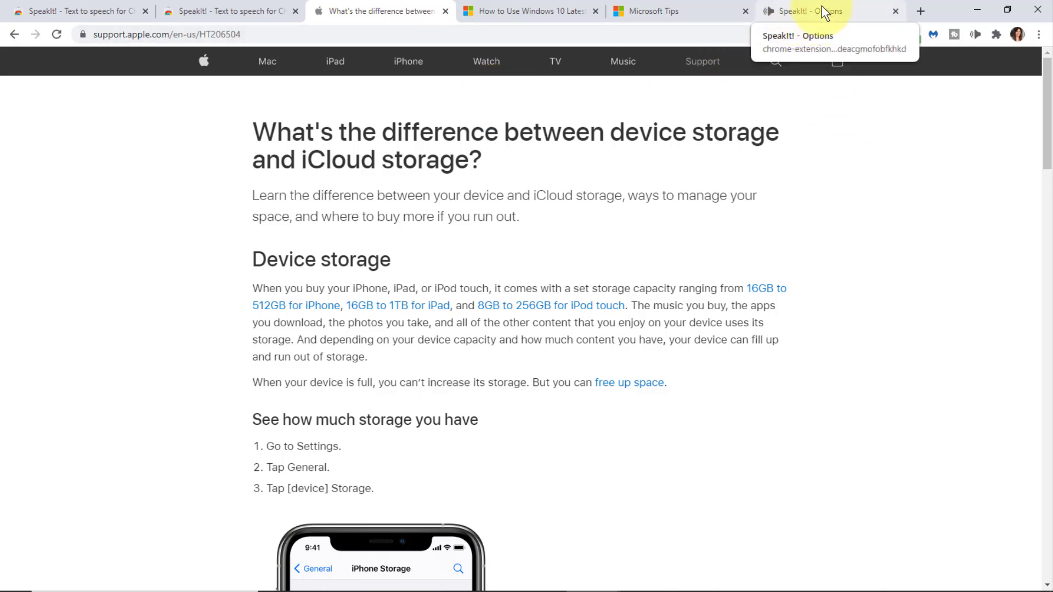
Close the old SpeakIt! options tab and reopen Options from the toolbar icon's right-click menu
left_click(869, 9)
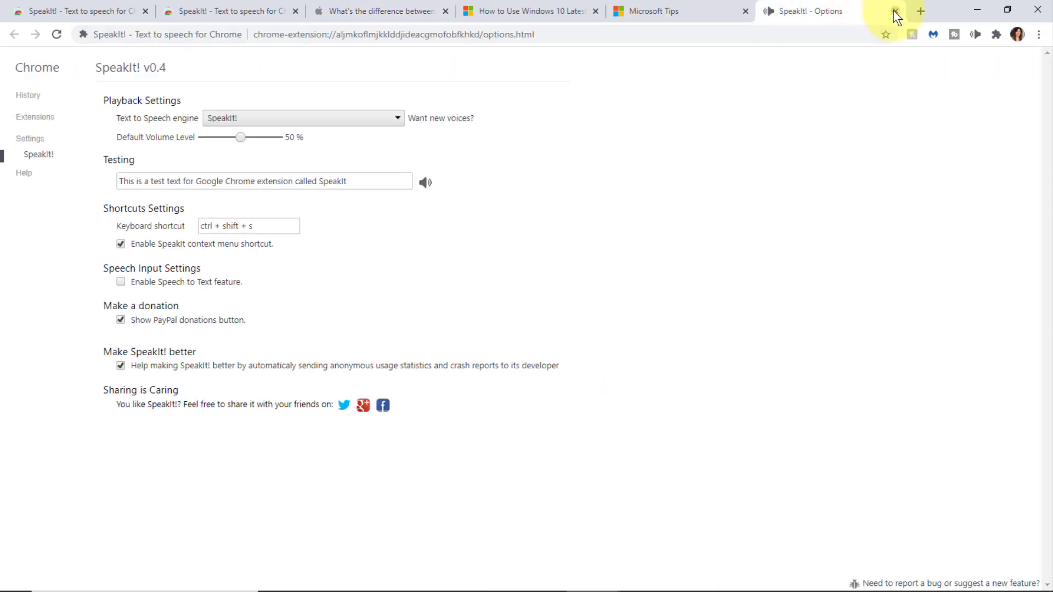
left_click(895, 11)
left_click(389, 11)
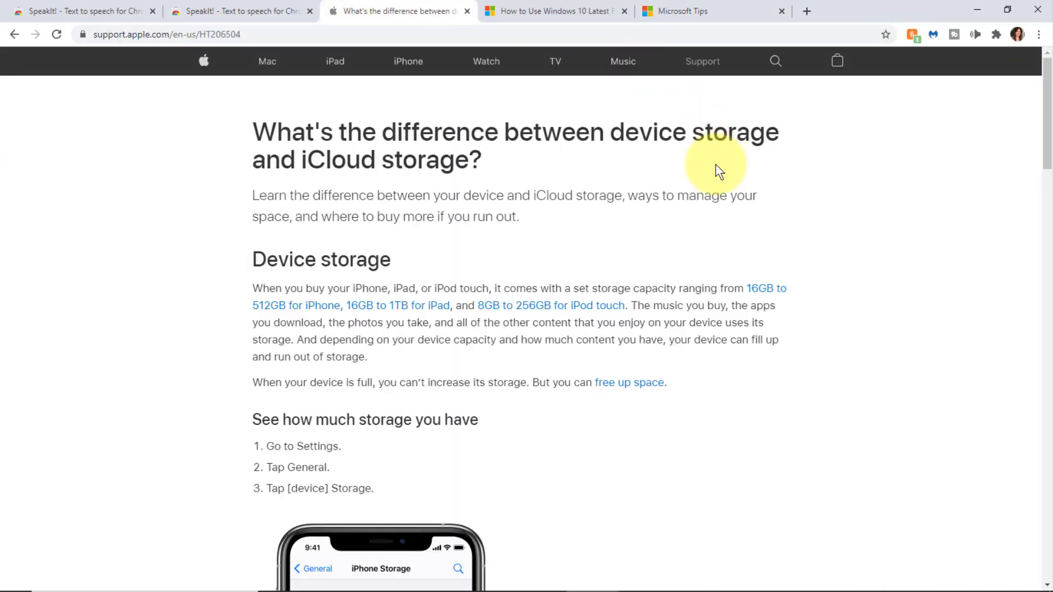
left_click(973, 33)
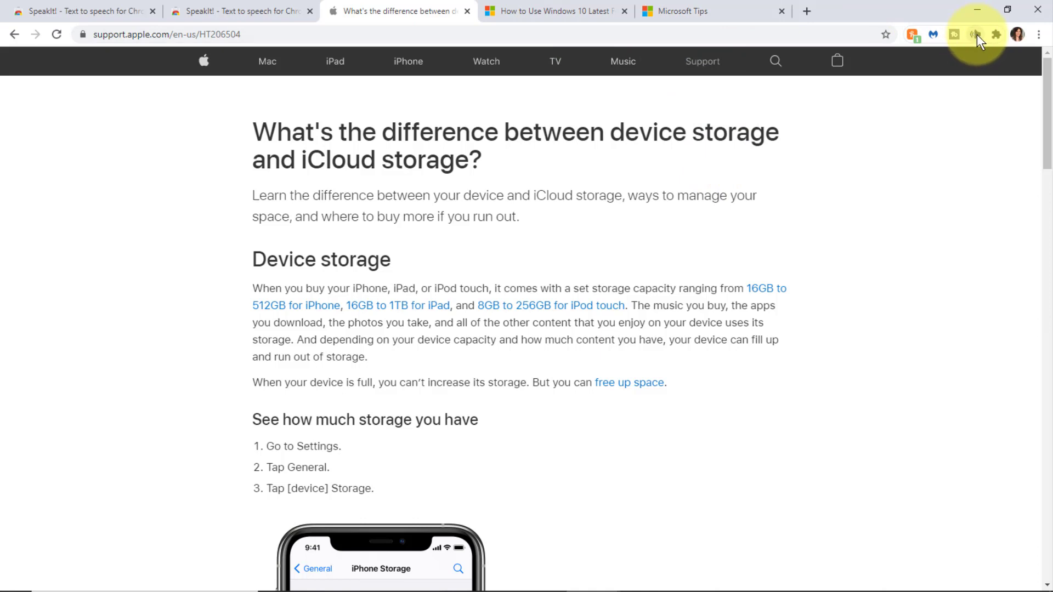
right_click(976, 33)
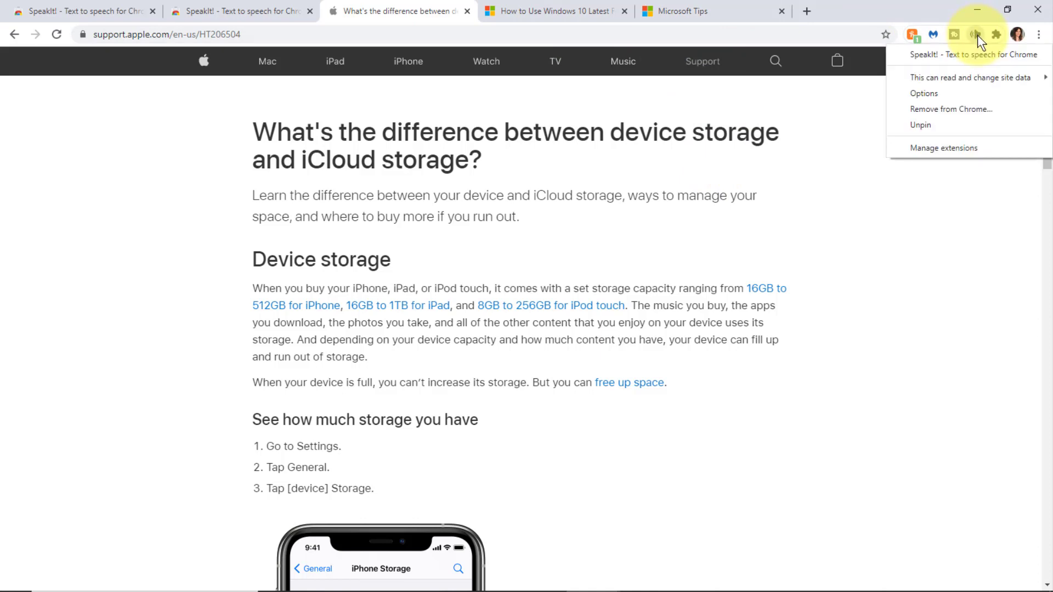
left_click(925, 93)
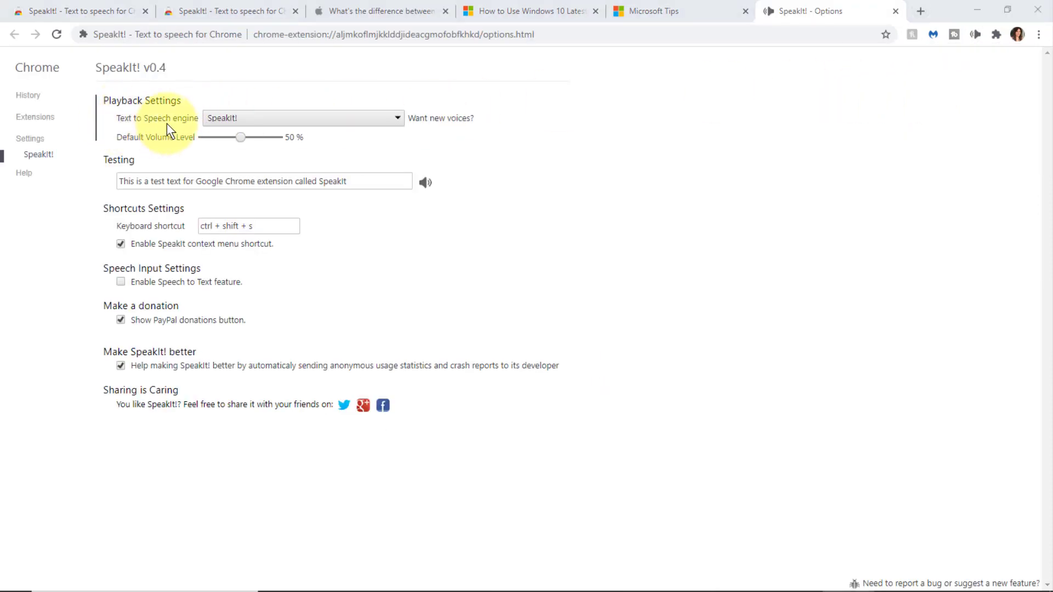
Choose the Microsoft David Desktop voice, 100 % volume, and x1.30 (260 words/minute) speaking rate
left_click(396, 120)
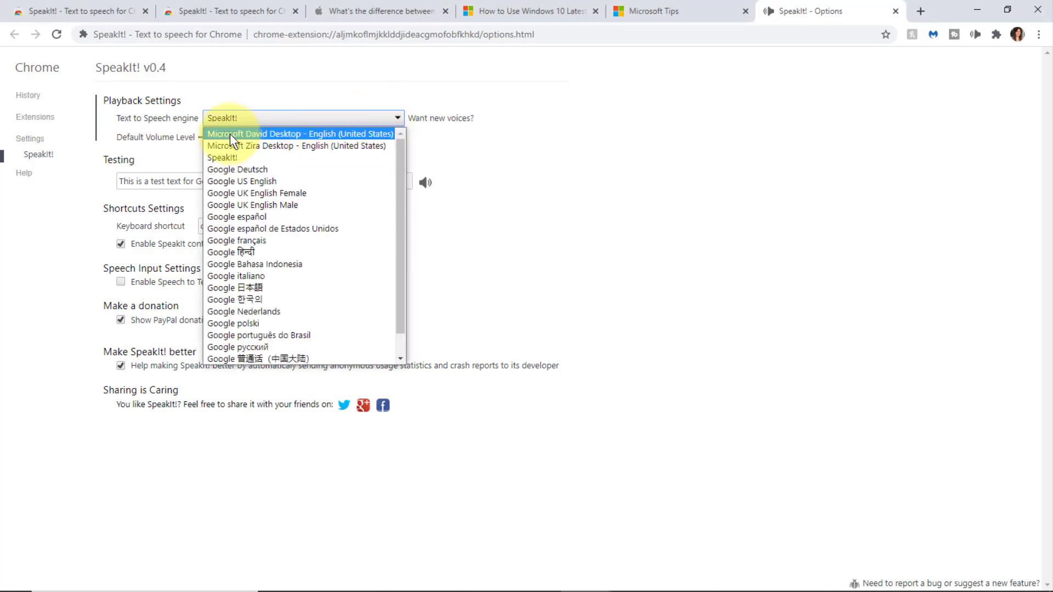
left_click(292, 134)
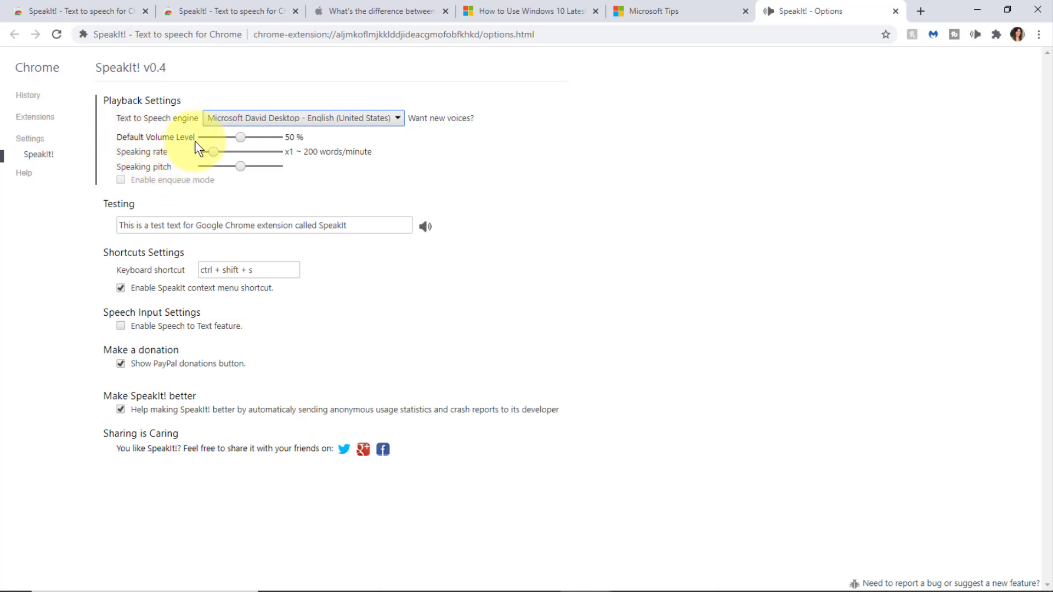
left_click_drag(240, 137, 281, 142)
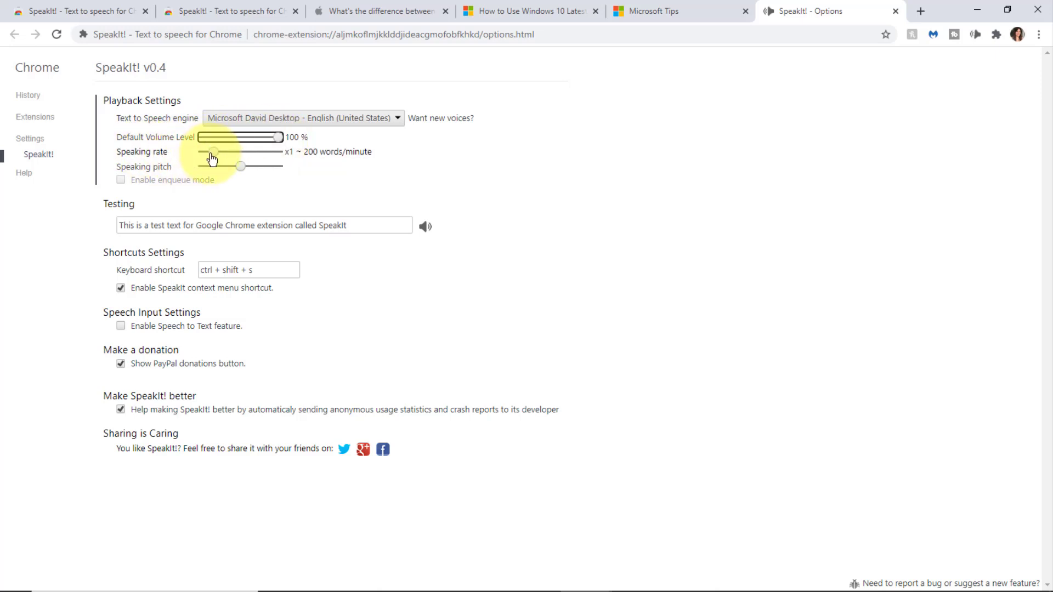
left_click_drag(215, 158, 222, 159)
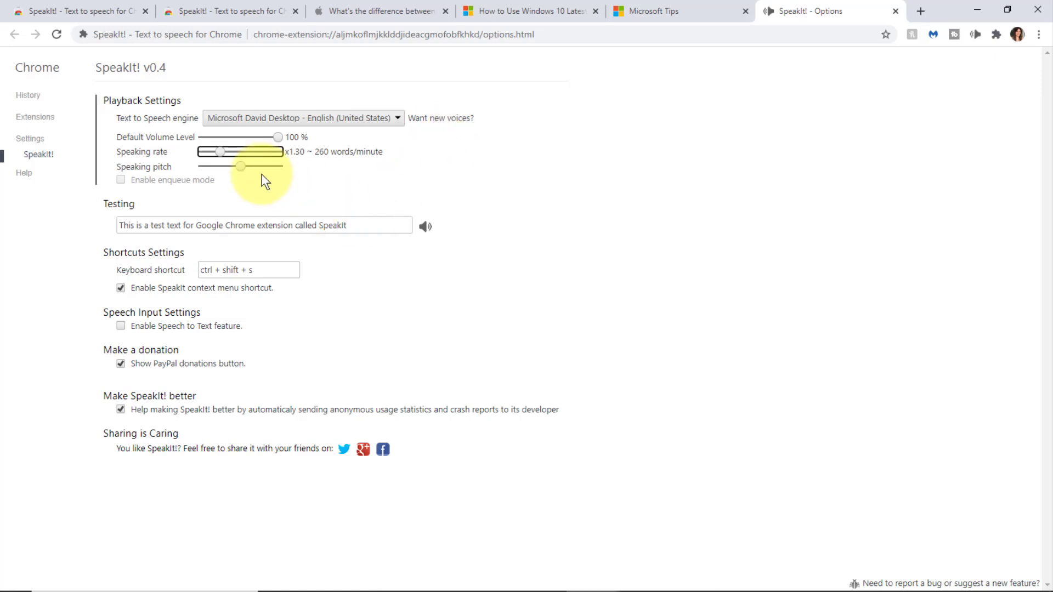
Select the 'The music you buy' paragraph, play it with SpeakIt!, then pause
left_click(367, 16)
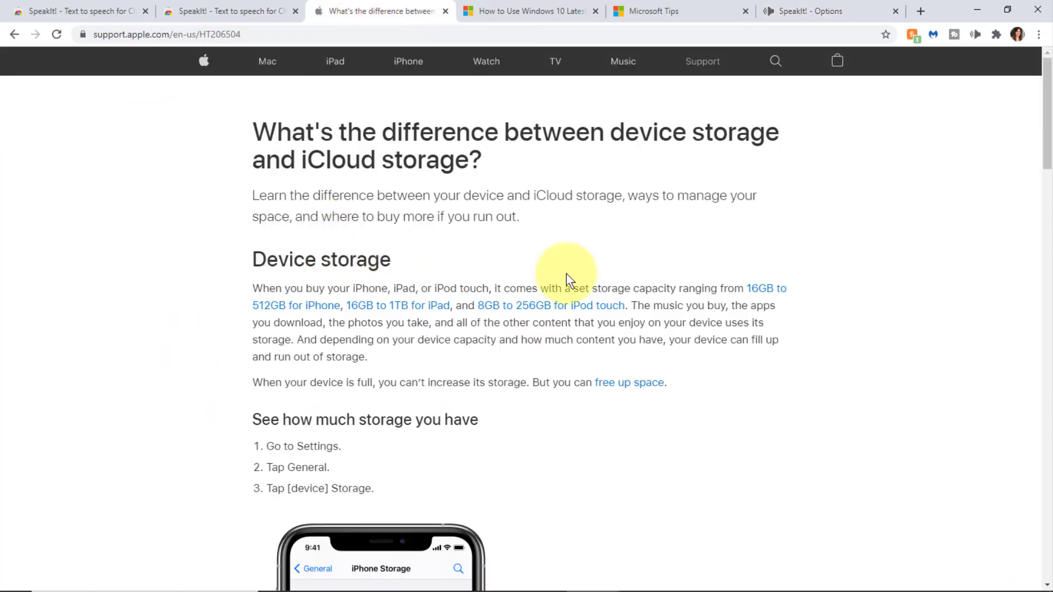
left_click_drag(631, 304, 645, 362)
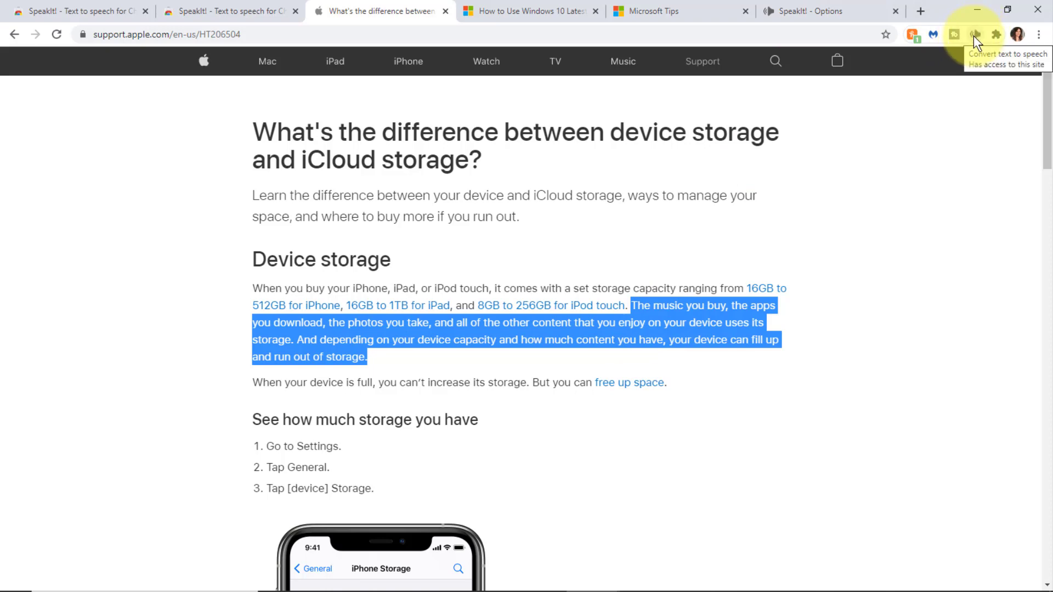
left_click(974, 34)
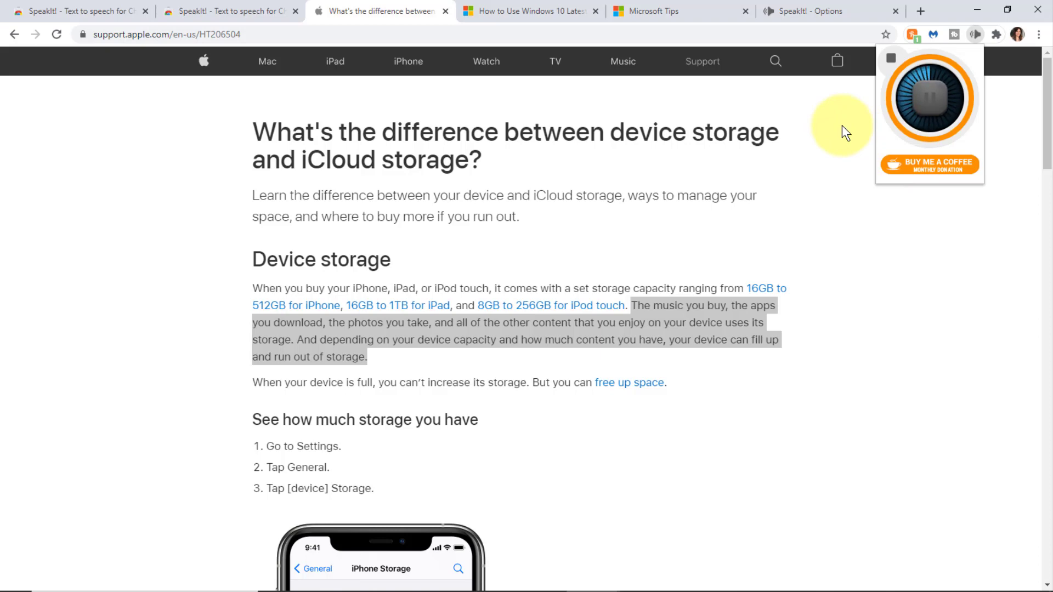
left_click(930, 105)
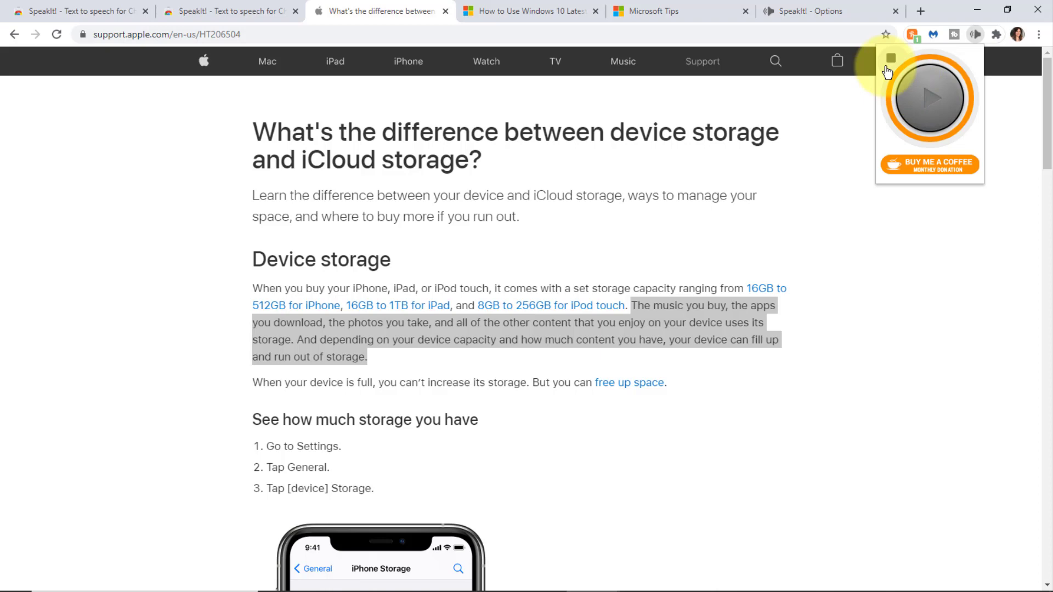
Lower the speaking rate to x0.70 (140 words/minute) and pick the Microsoft Zira Desktop voice
left_click(816, 8)
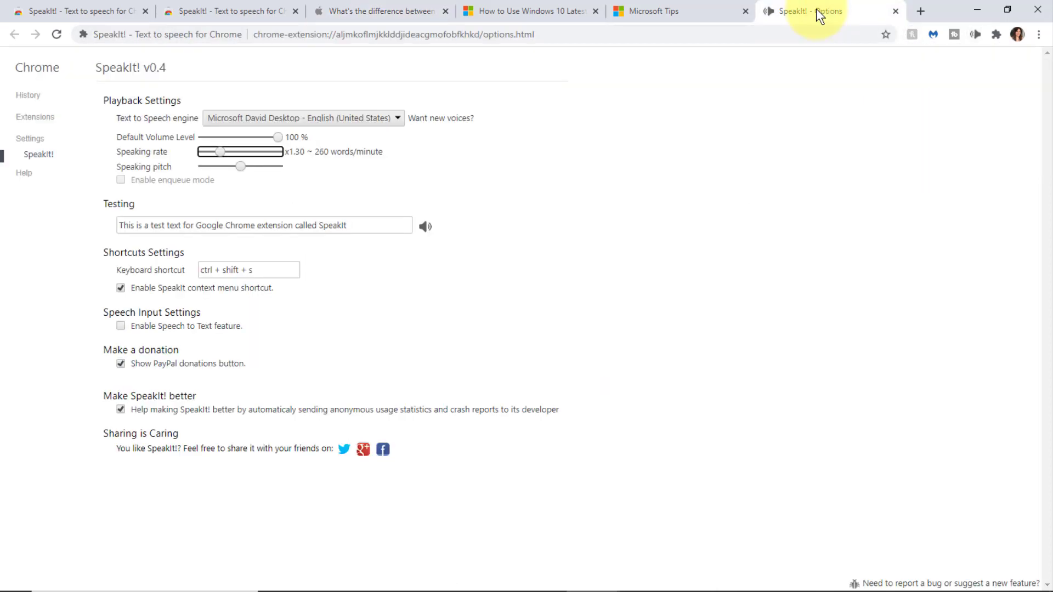
left_click_drag(220, 158, 209, 158)
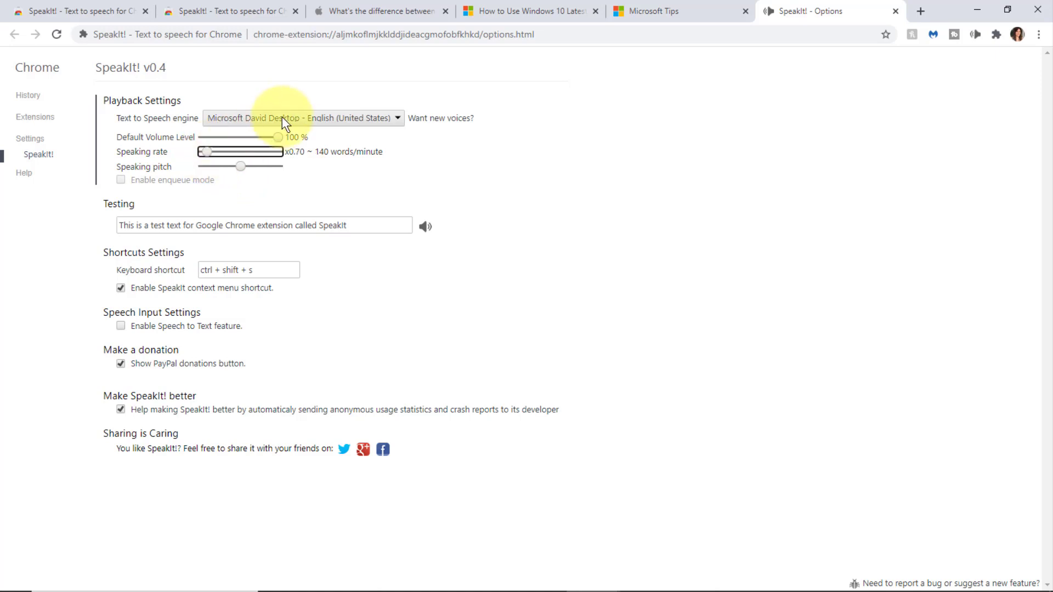
left_click(395, 120)
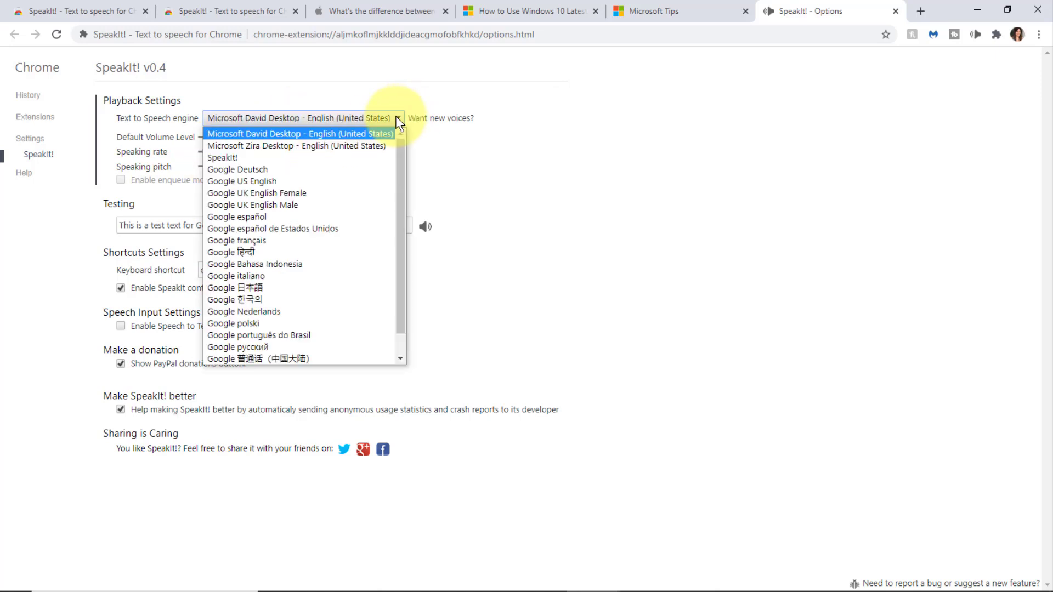
left_click(318, 143)
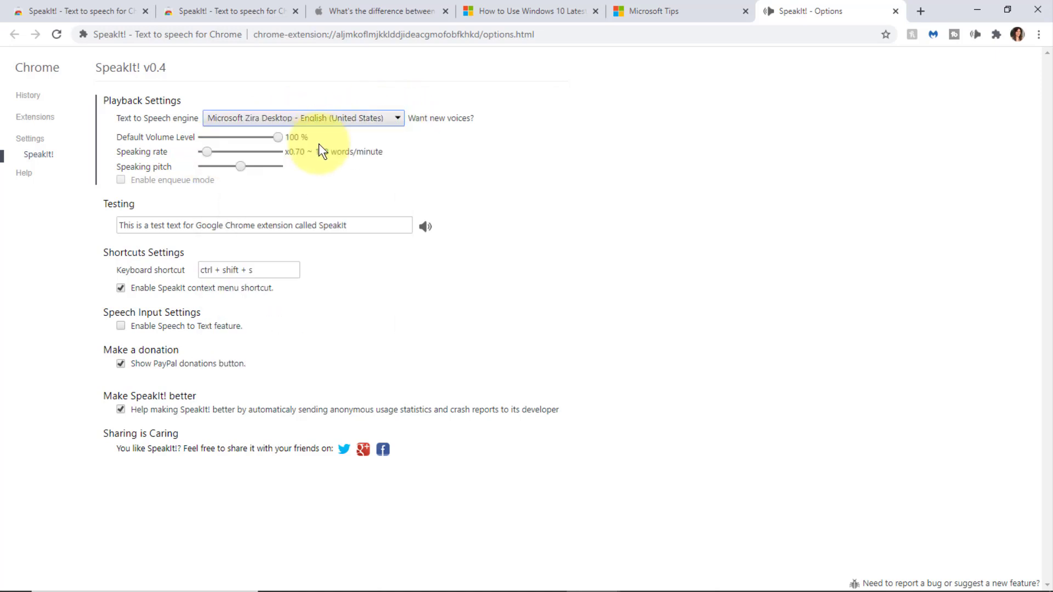
Replay the selected 'The music you buy' paragraph with the Zira voice, then pause it
left_click(399, 8)
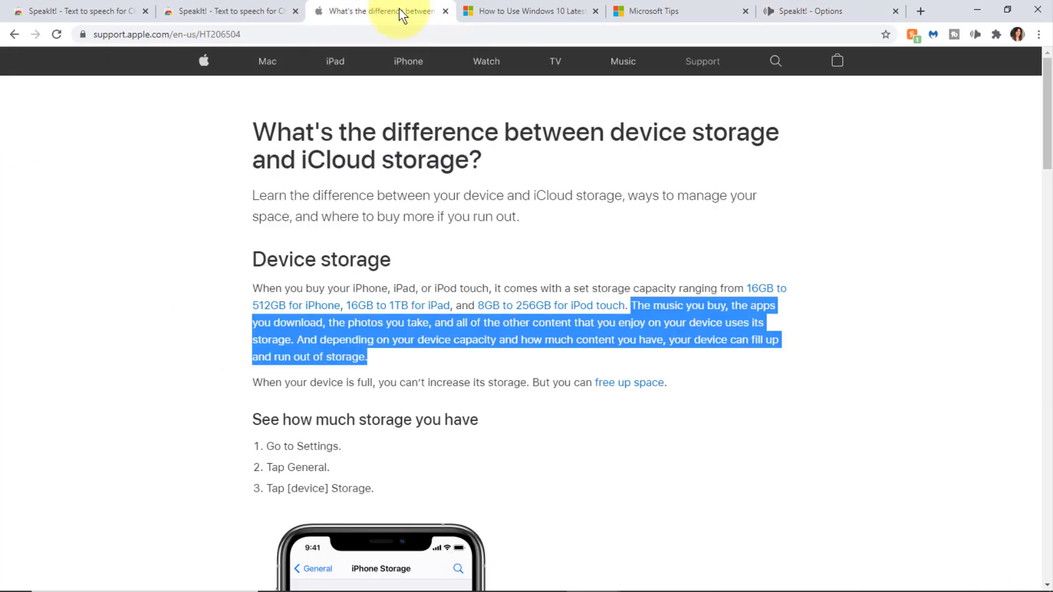
left_click(973, 31)
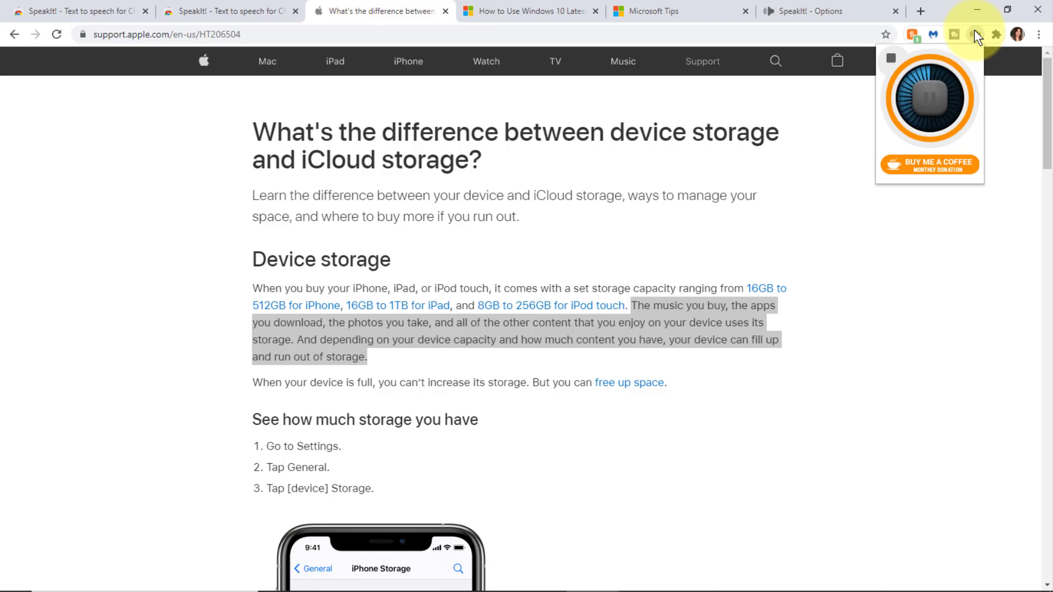
left_click(929, 106)
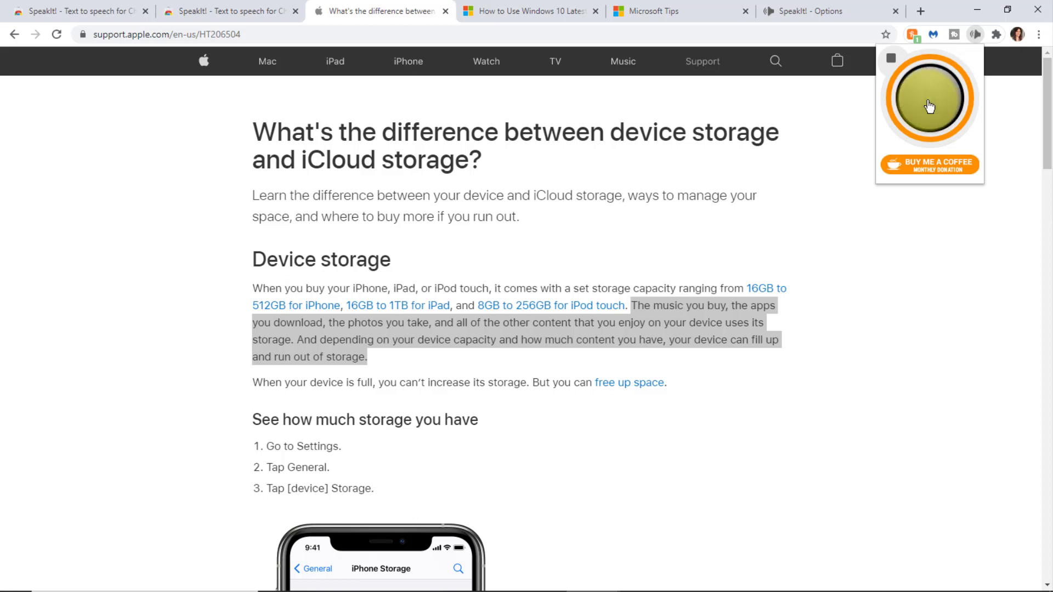